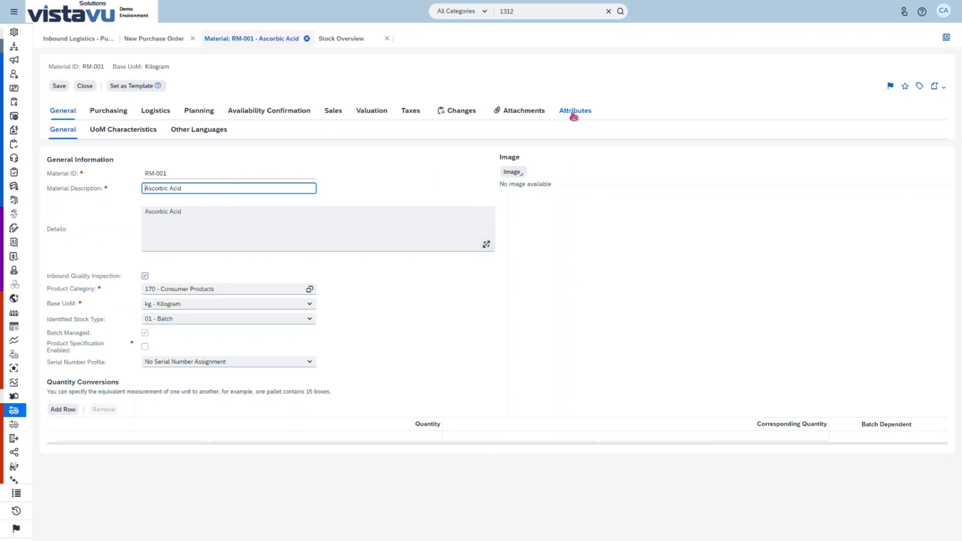
- Review the quality attributes of material RM-001 and place the prepared purchase order for 6 kg of Ascorbic Acid
click(573, 116)
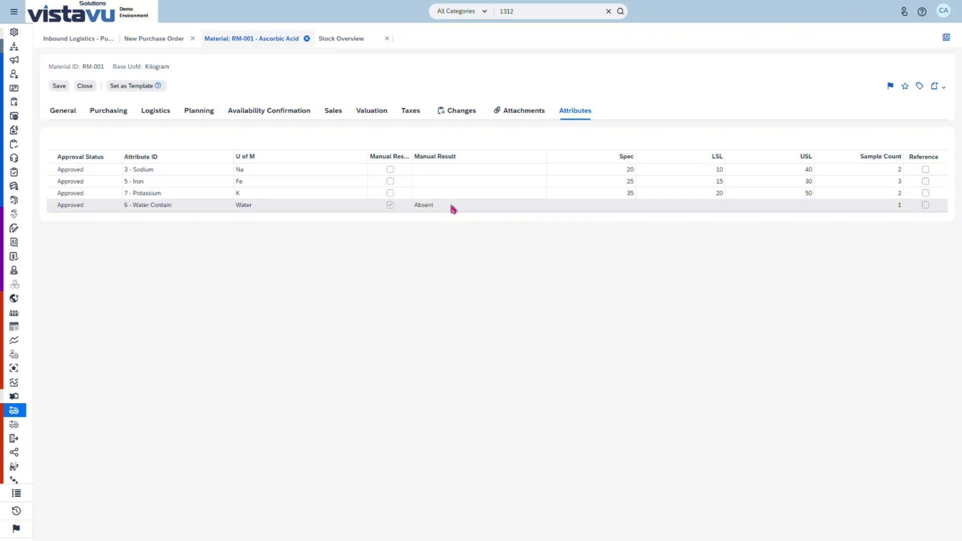
click(153, 39)
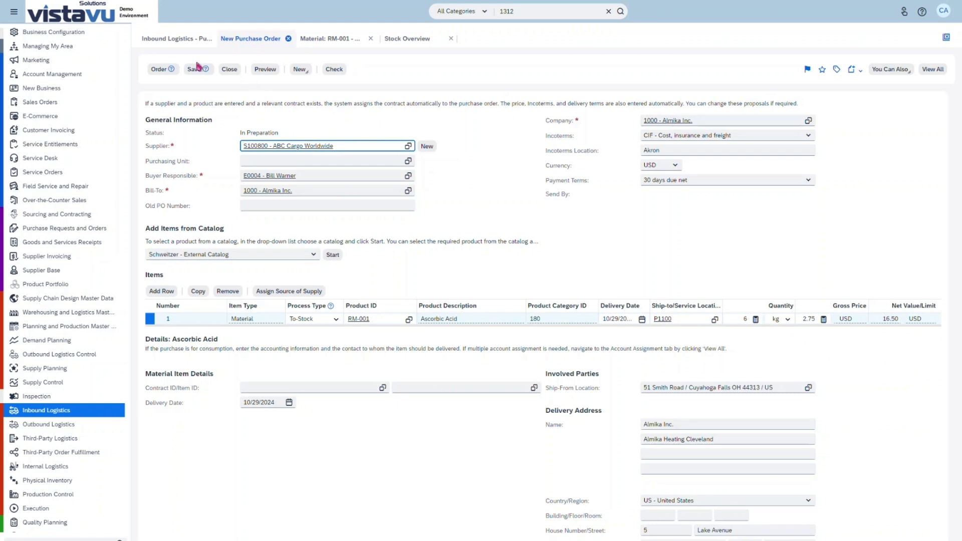
click(159, 70)
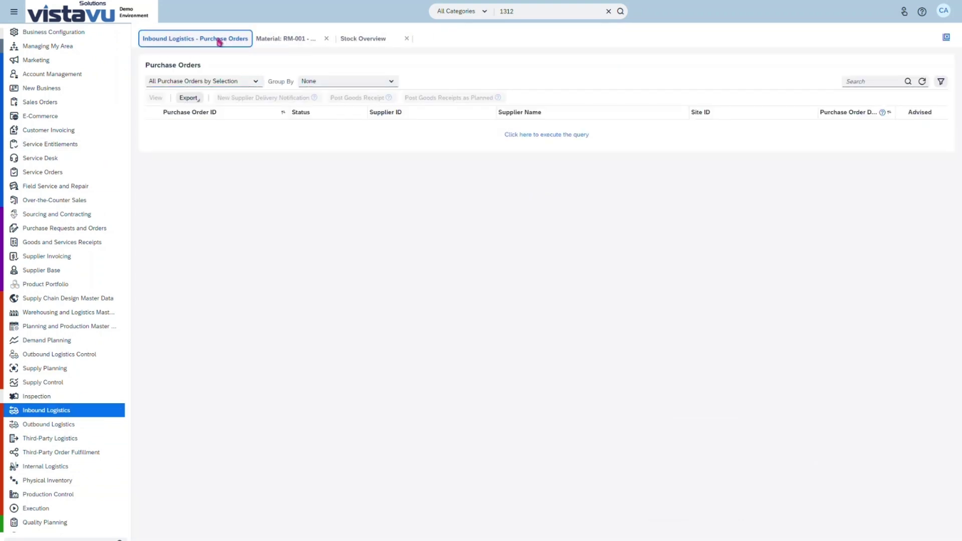
- Search the inbound logistics purchase orders for the newly placed order by its ID
click(877, 84)
text(6)
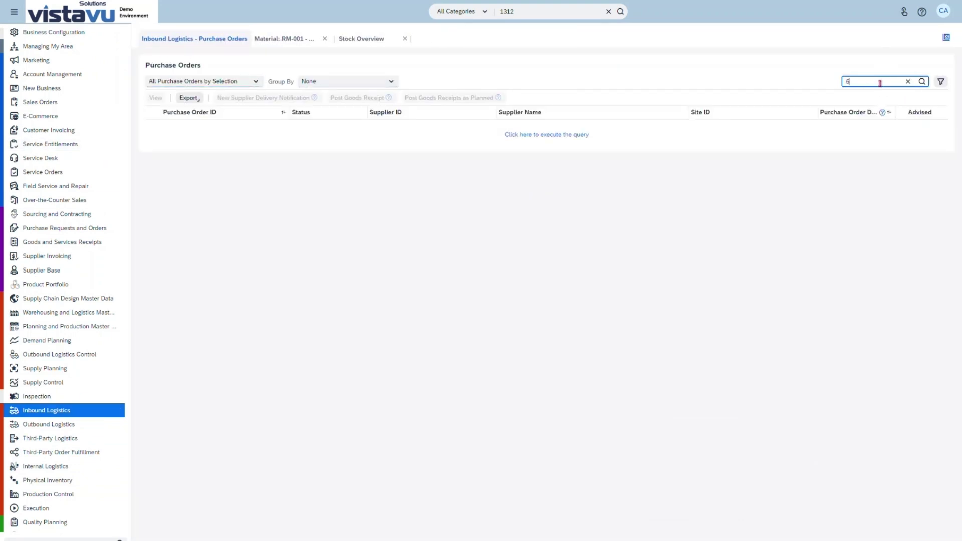
text(62)
key(Return)
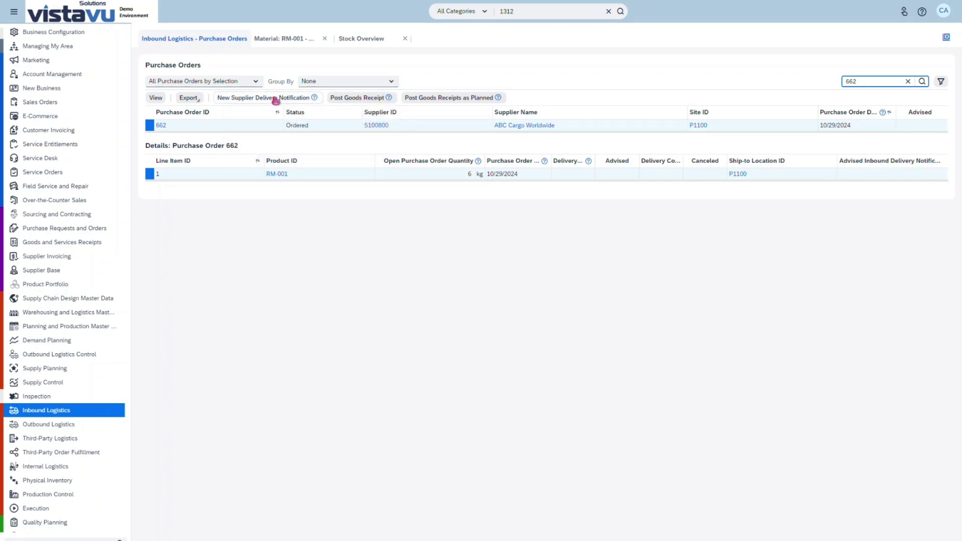
- Post a goods receipt for the order with delivery notification ID TEST5, identified stock 21 and actual quantity 6 kg, saving and closing it
click(367, 99)
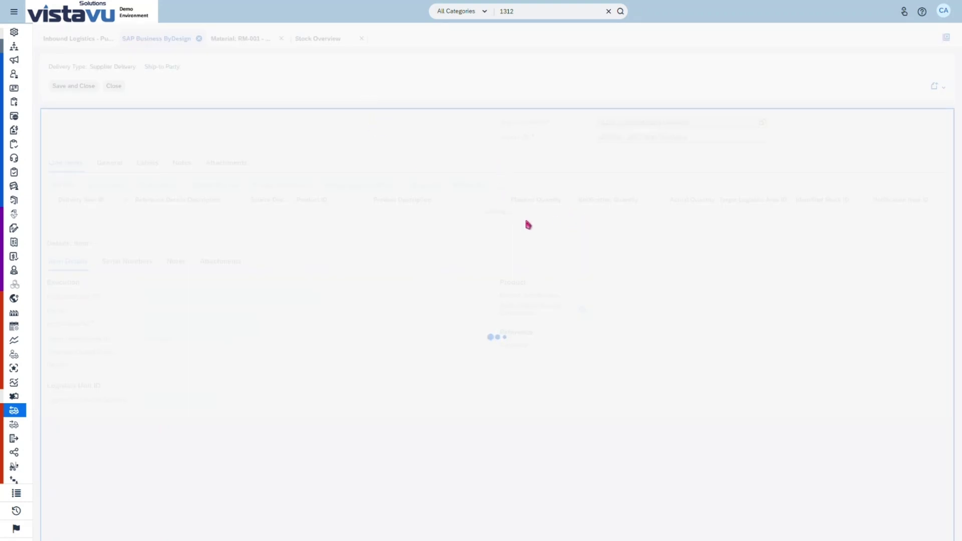
click(237, 121)
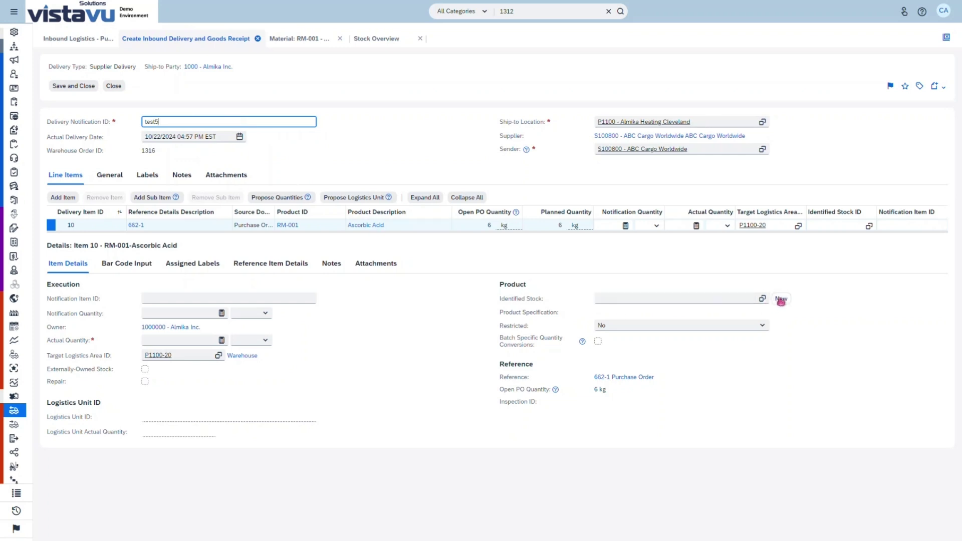
click(762, 299)
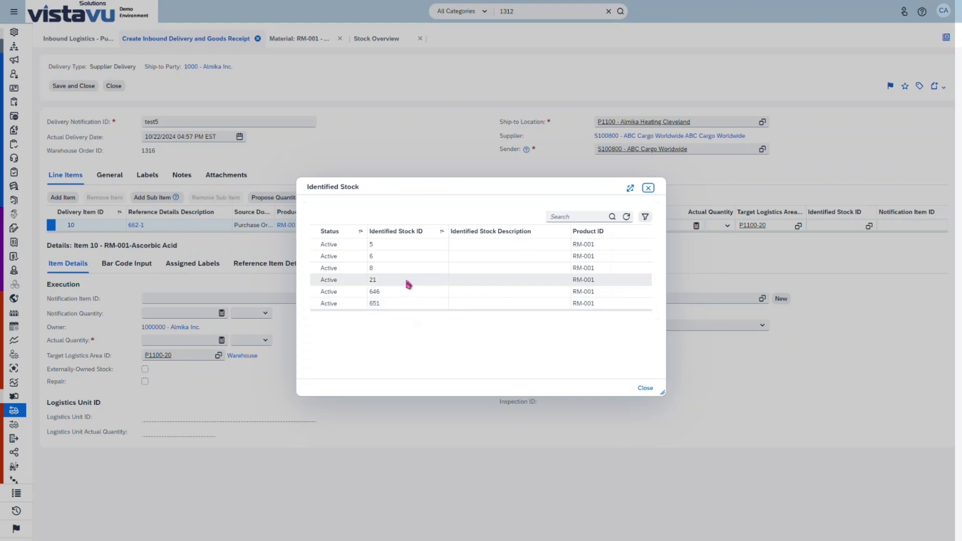
click(407, 283)
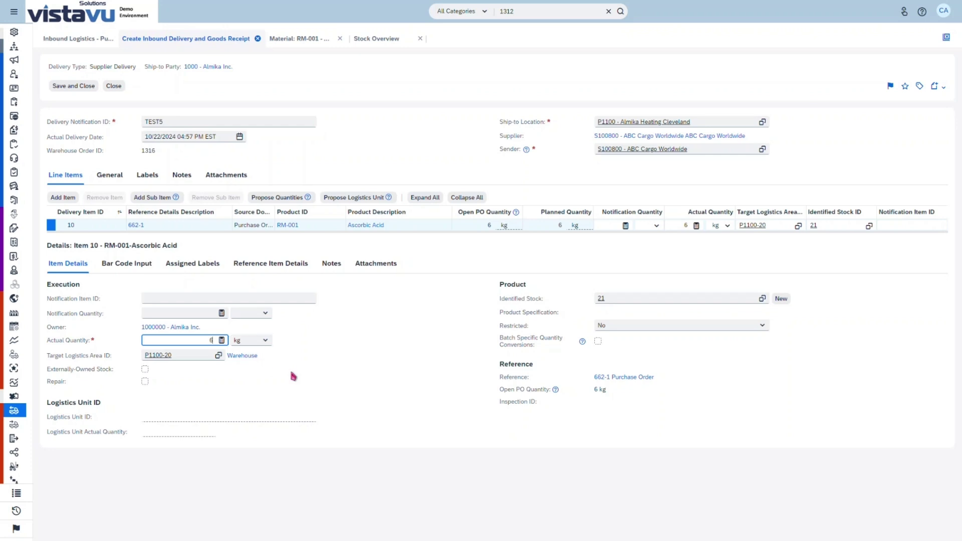
click(69, 86)
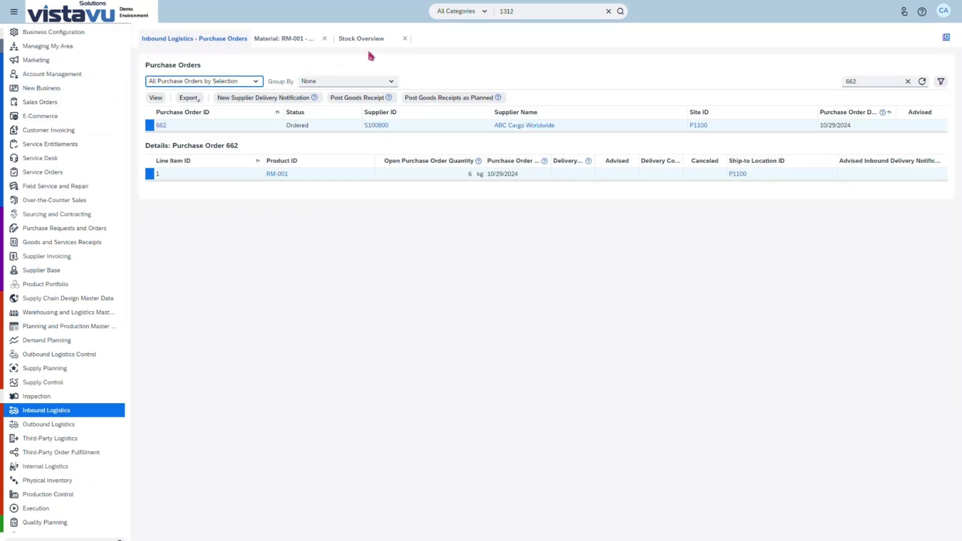
- Rerun the stock overview query for product RM-001 to check the received stock
click(378, 40)
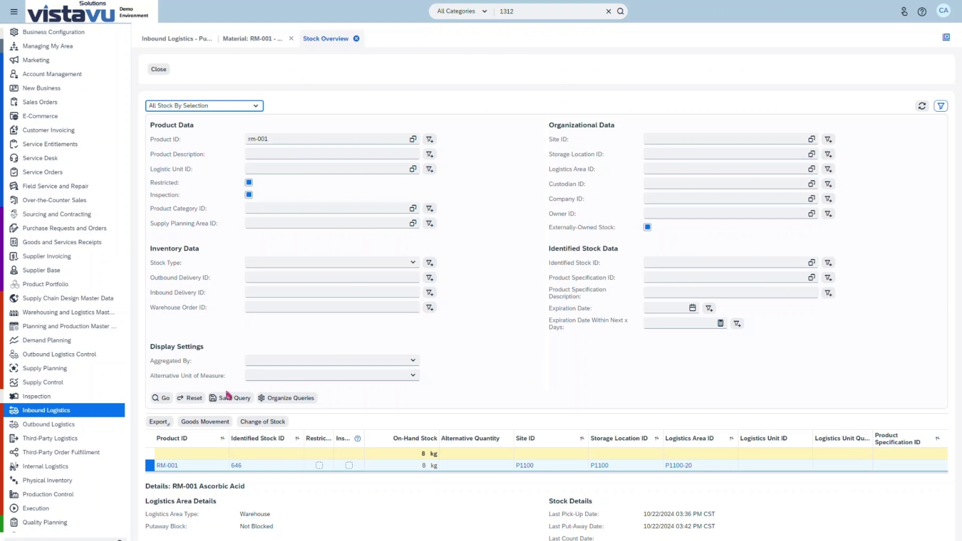
click(161, 398)
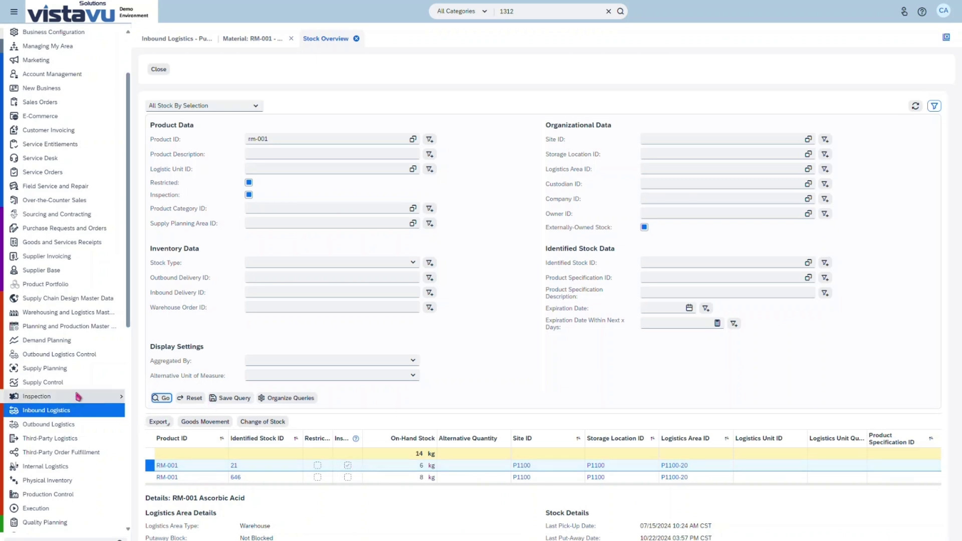
- Review the inspection attribute list and the RM-001 product attribute record, closing the record without changes
mouse_move(79, 396)
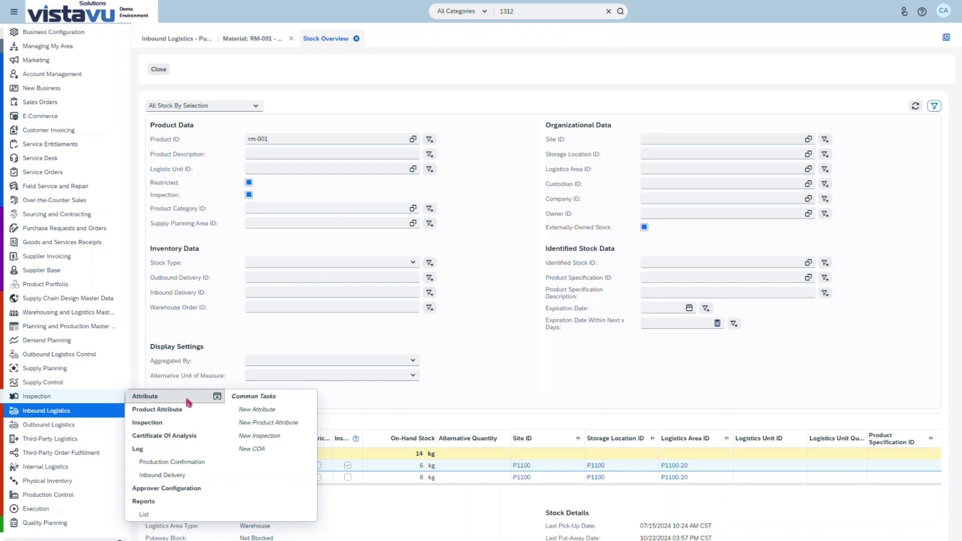
click(187, 399)
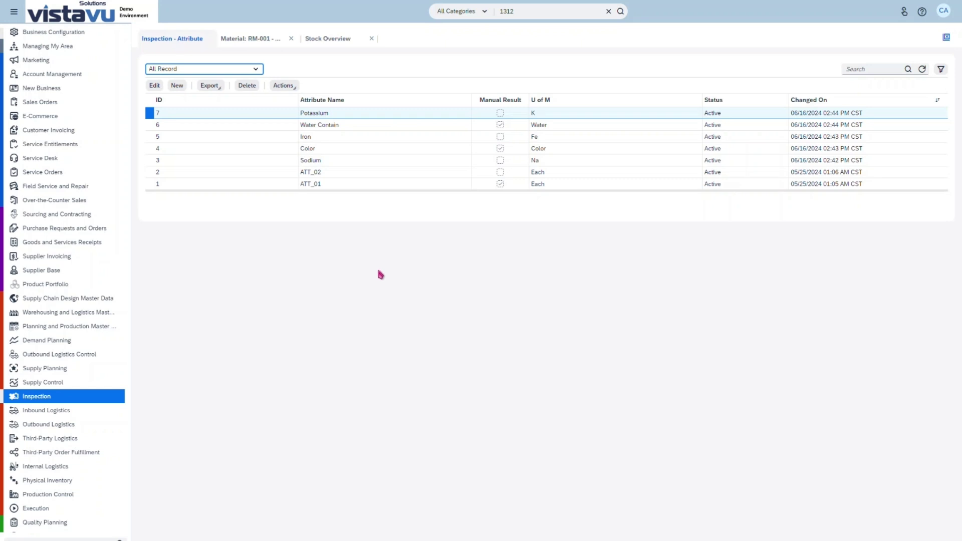
click(99, 396)
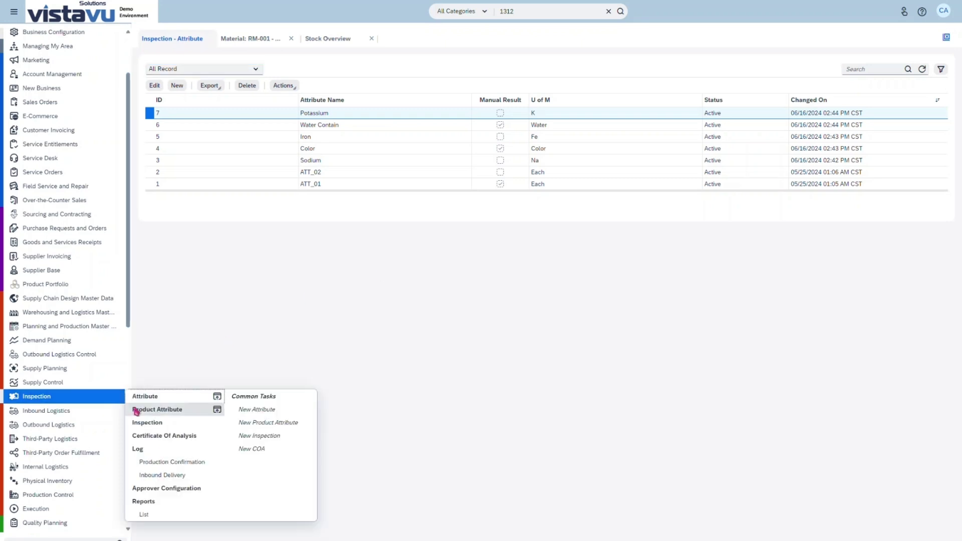
click(191, 413)
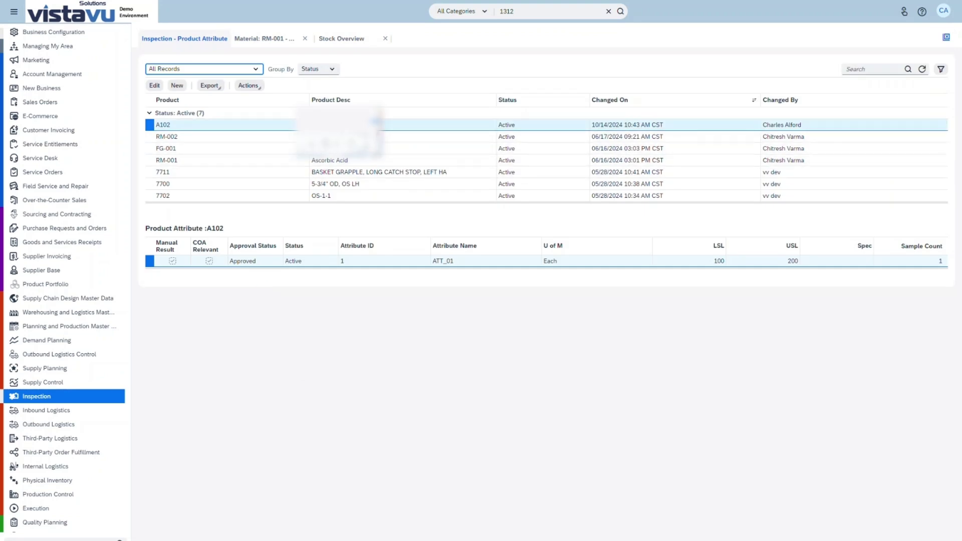
click(253, 159)
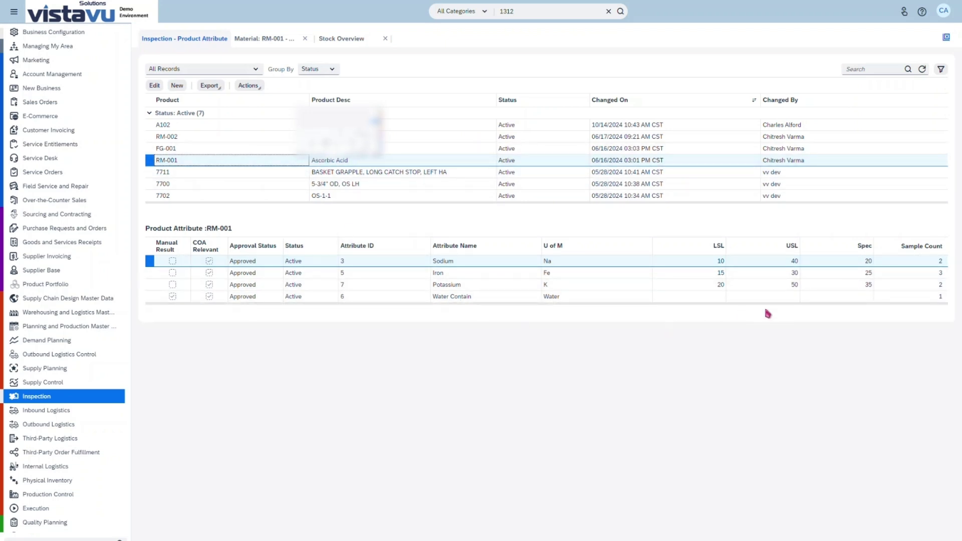
click(154, 85)
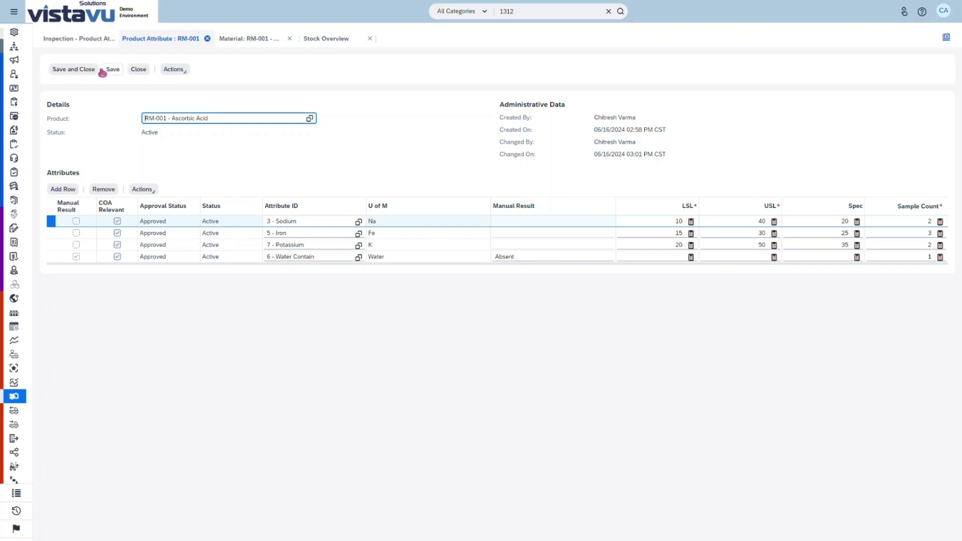
click(137, 69)
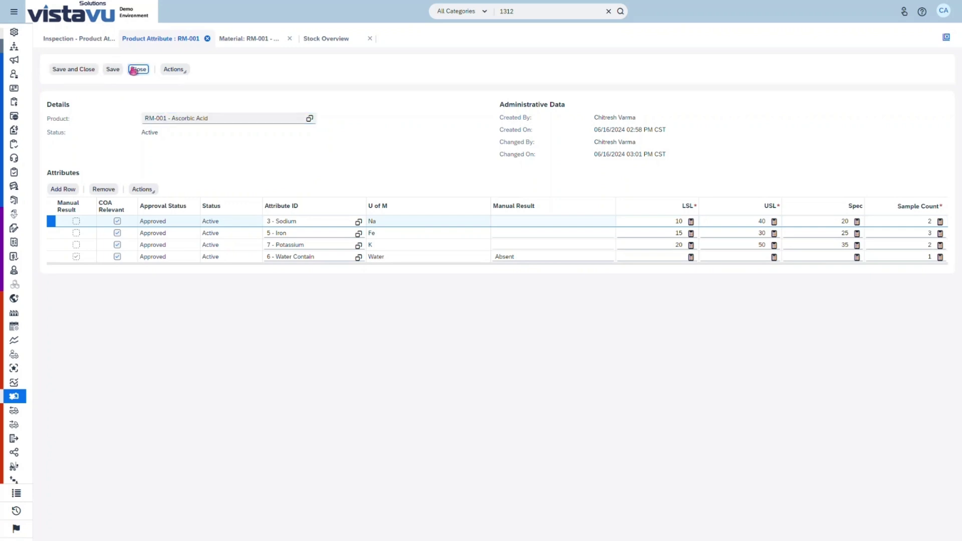
- In the inspections list, collapse the Inactive, Obsolete and Completed groups and open the in-preparation RM-001 inspection for lot 21 for editing
click(107, 398)
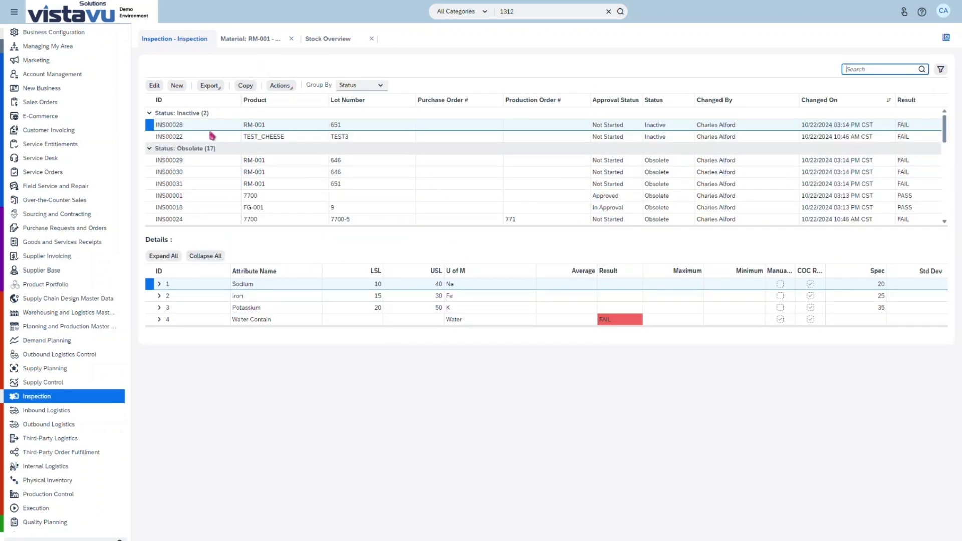
click(159, 113)
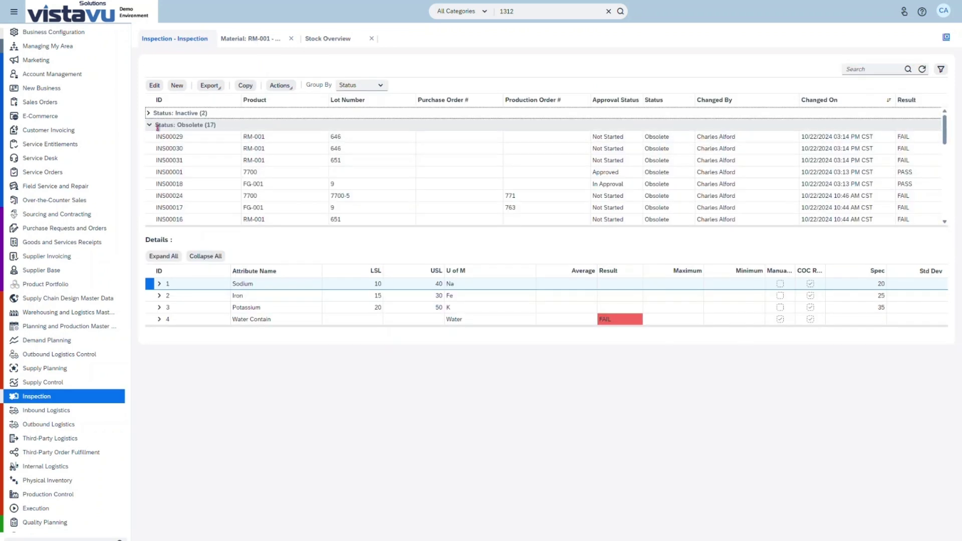
click(151, 126)
click(150, 136)
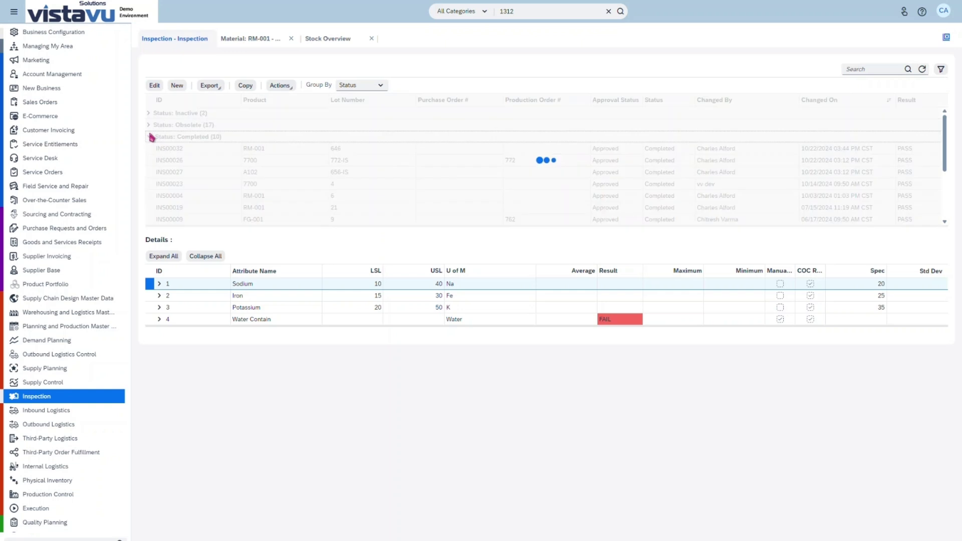
click(405, 161)
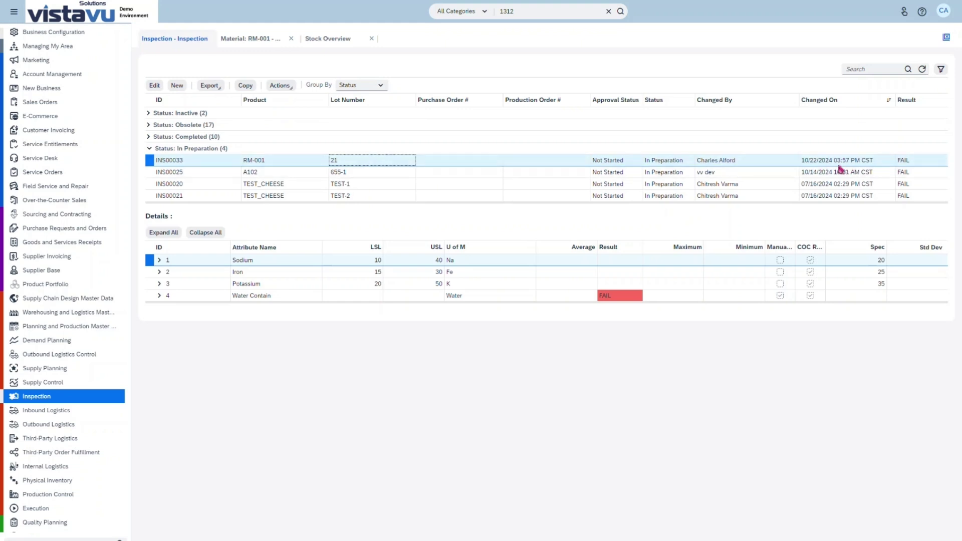
click(154, 86)
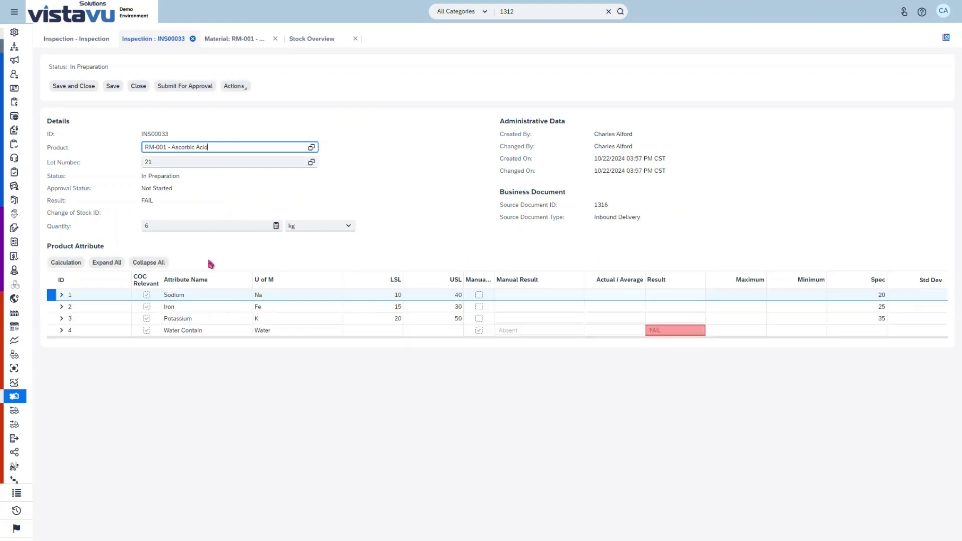
- Expand the sample rows of Sodium, Iron, Potassium and Water Contain and enlarge the product attribute table to show them all
click(60, 329)
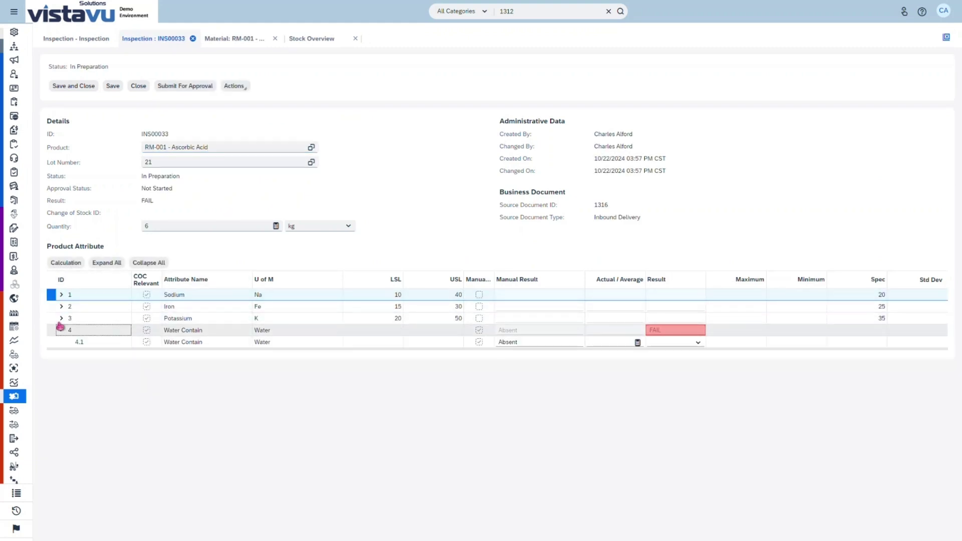
click(61, 318)
click(60, 306)
click(61, 294)
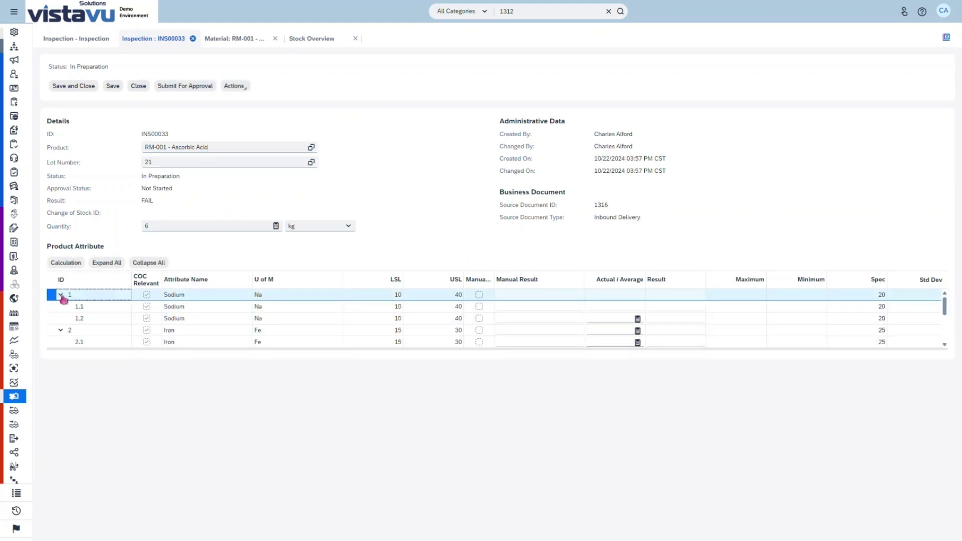
drag(140, 350, 141, 537)
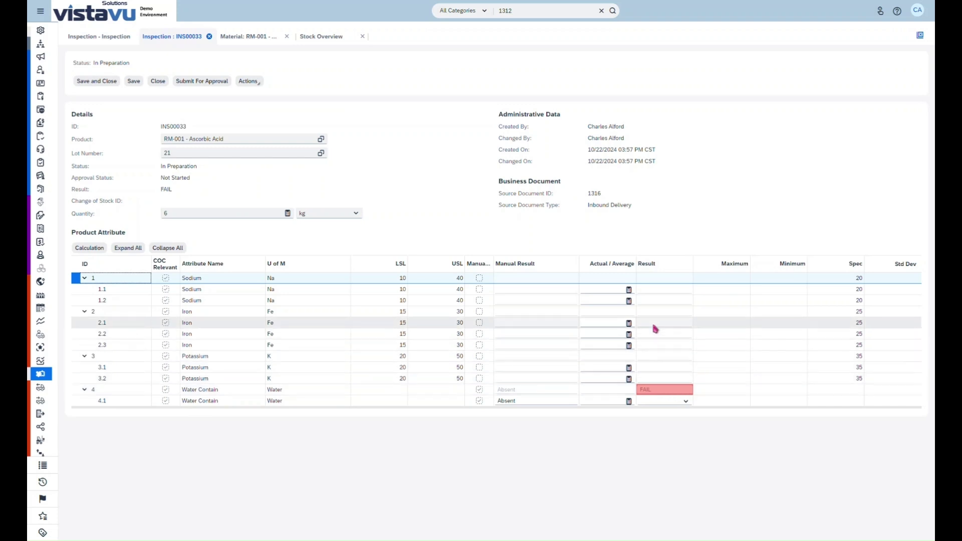
- Enter actual values of 20 and 25 for Sodium samples 1.1 and 1.2
click(607, 288)
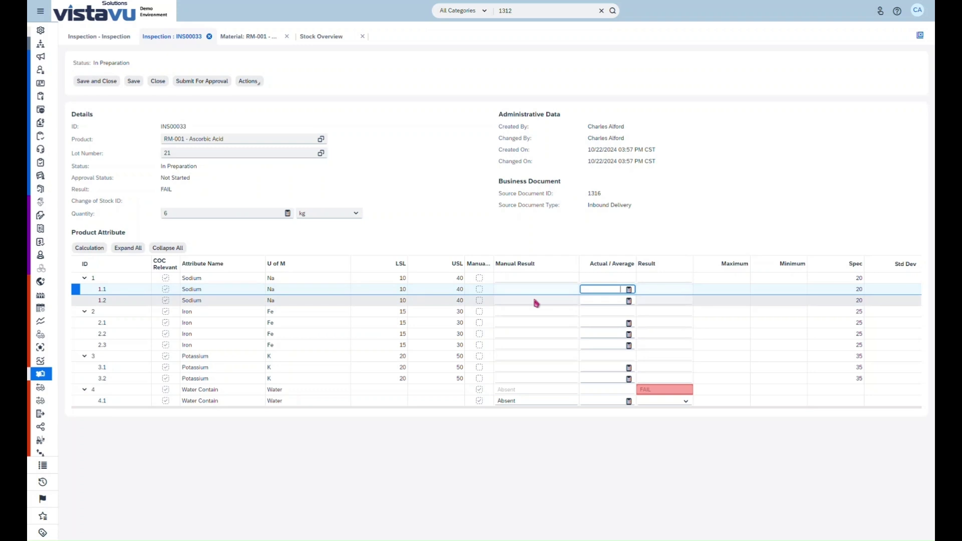
text(20)
click(608, 301)
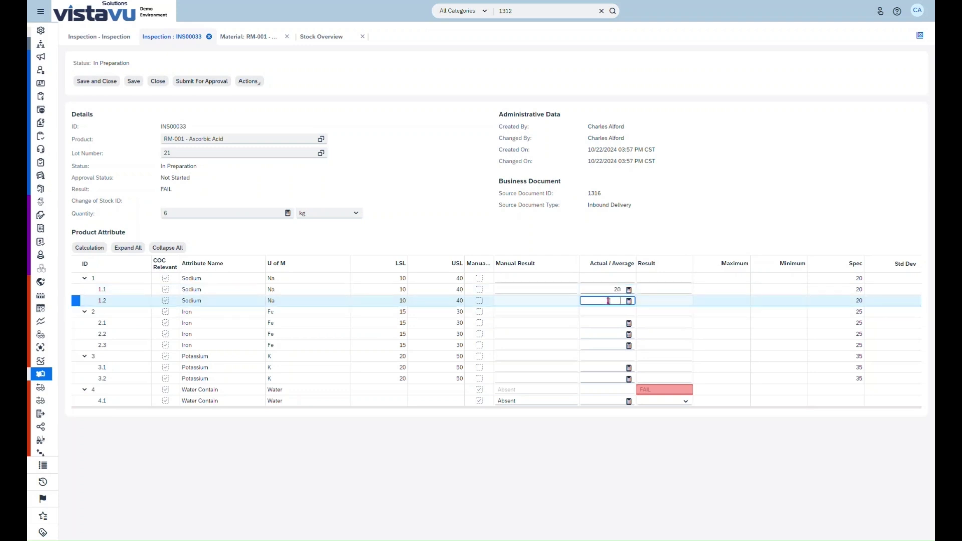
text(25)
- Enter actual values of 20, 25 and 33 for Iron samples 2.1, 2.2 and 2.3
click(608, 322)
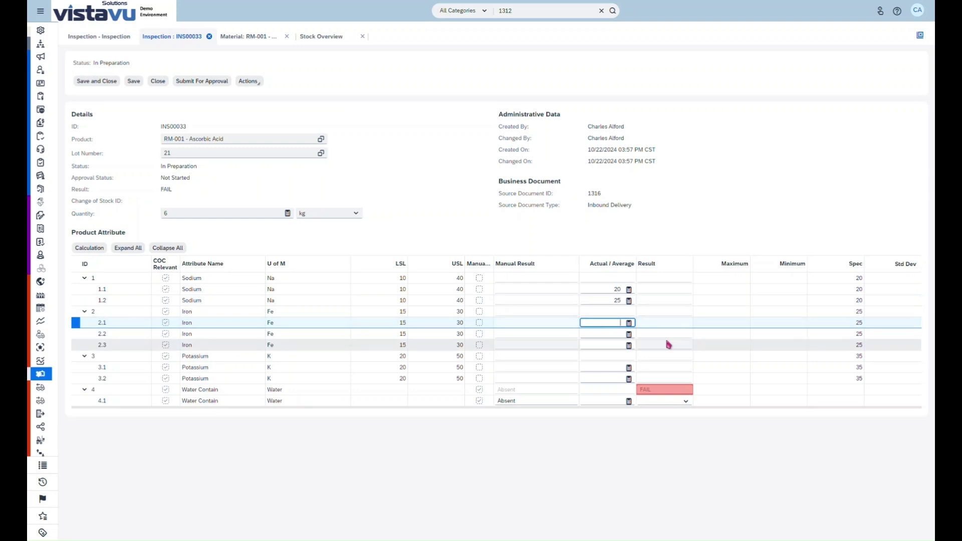
text(20)
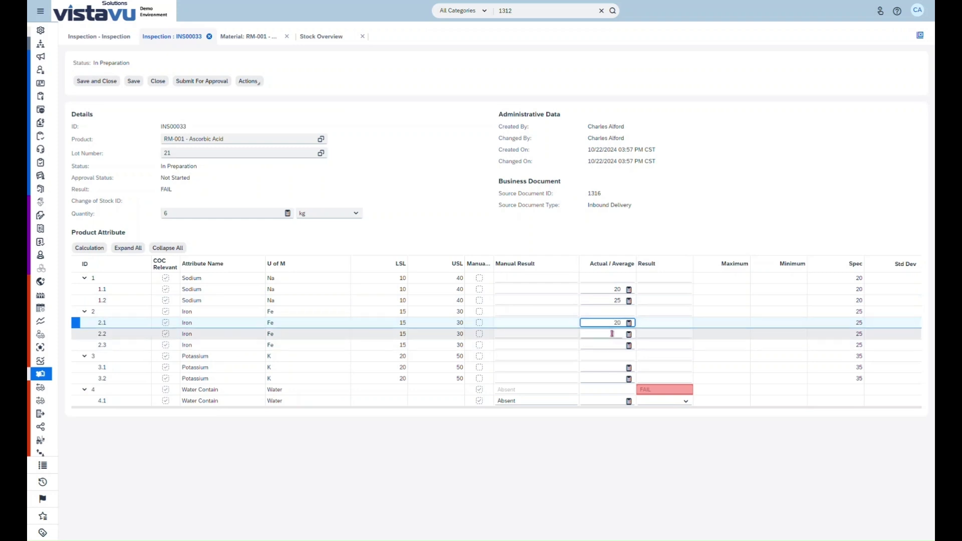
click(612, 334)
click(612, 345)
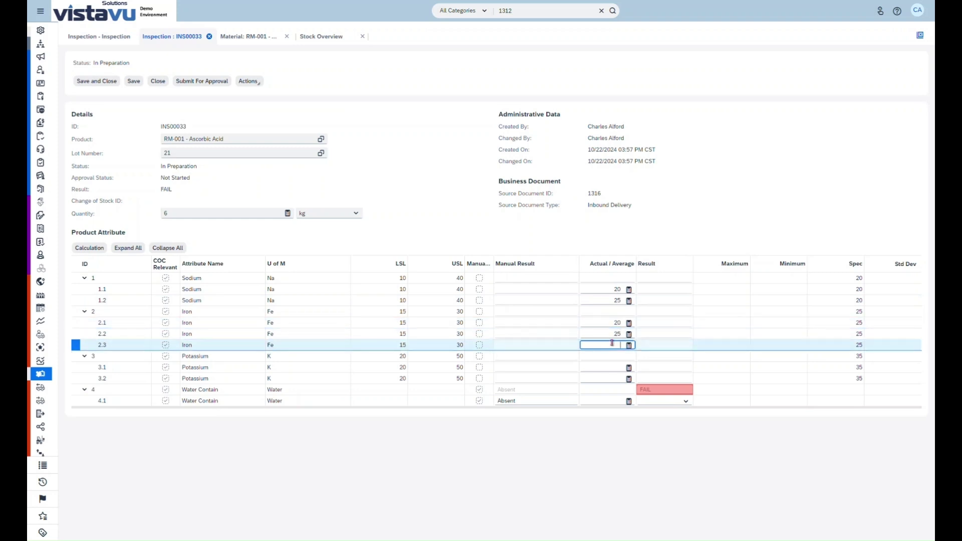
- Enter actual values of 25 and 45 for Potassium samples 3.1 and 3.2
click(614, 367)
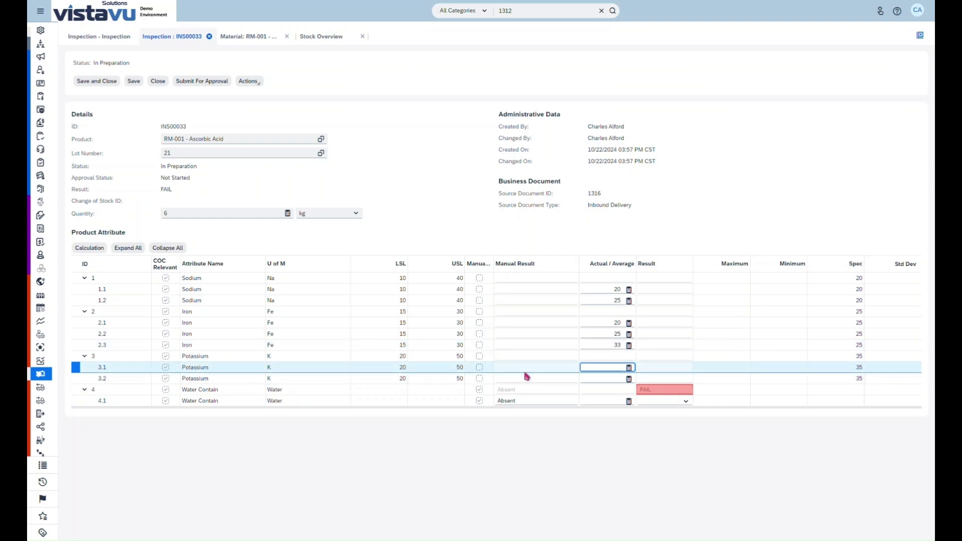
text(25)
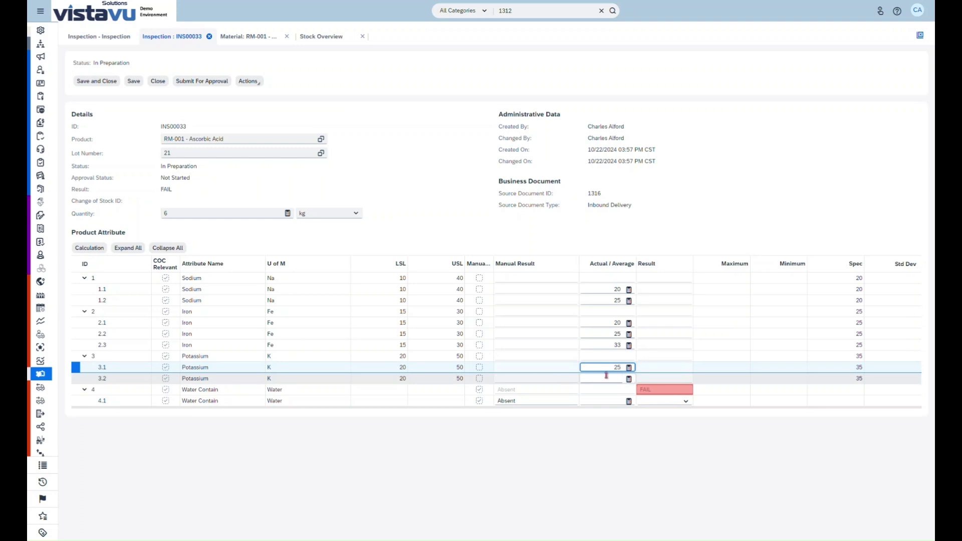
click(608, 378)
text(45)
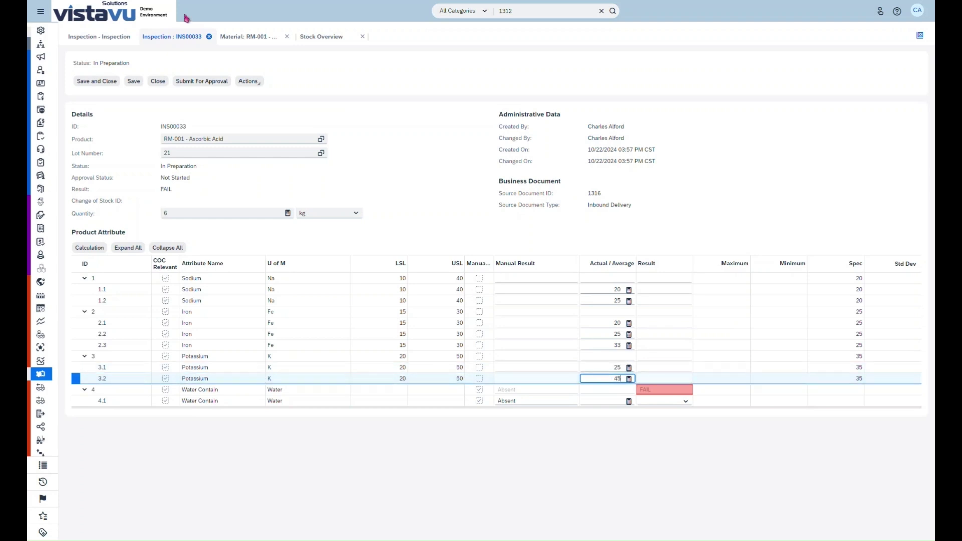
- Save the entered inspection values and set the result of Water Contain sample 4.1 to PASS
click(133, 81)
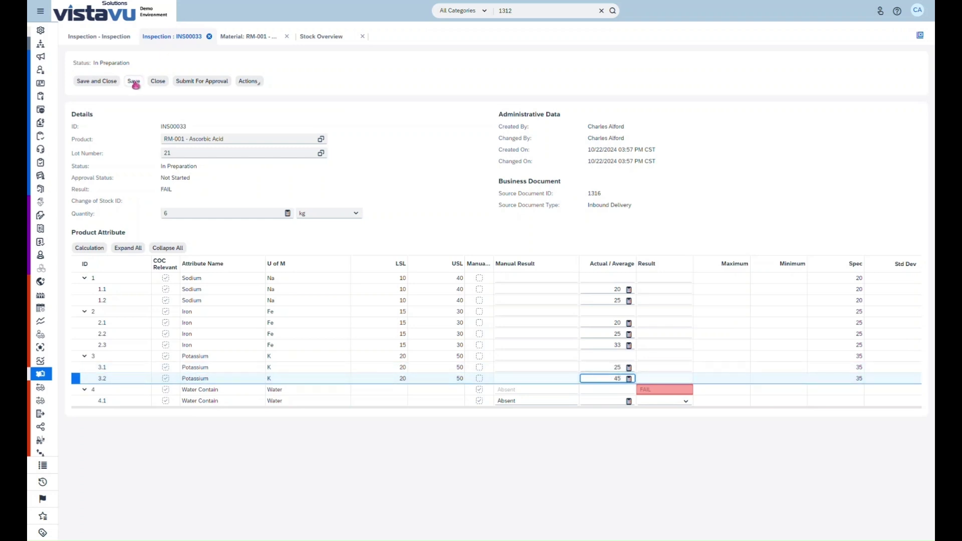
click(685, 400)
click(663, 426)
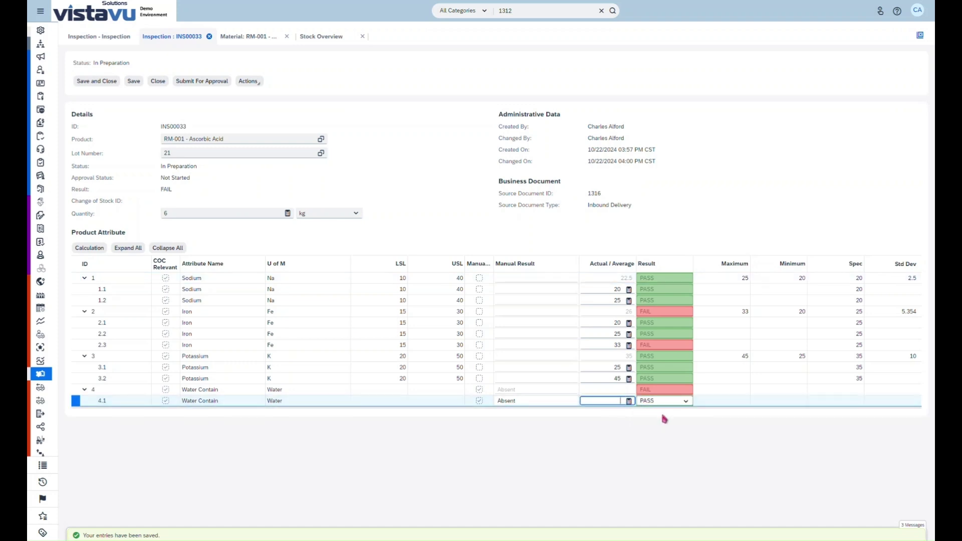
click(689, 424)
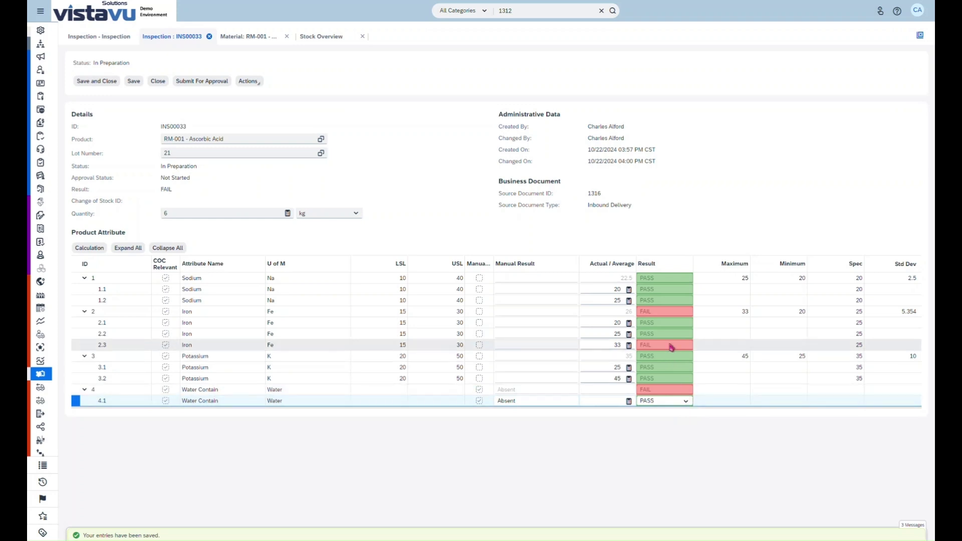
- Set the actual value of Iron sample 2.3 to 28 and save the inspection
click(594, 345)
drag(593, 345, 625, 345)
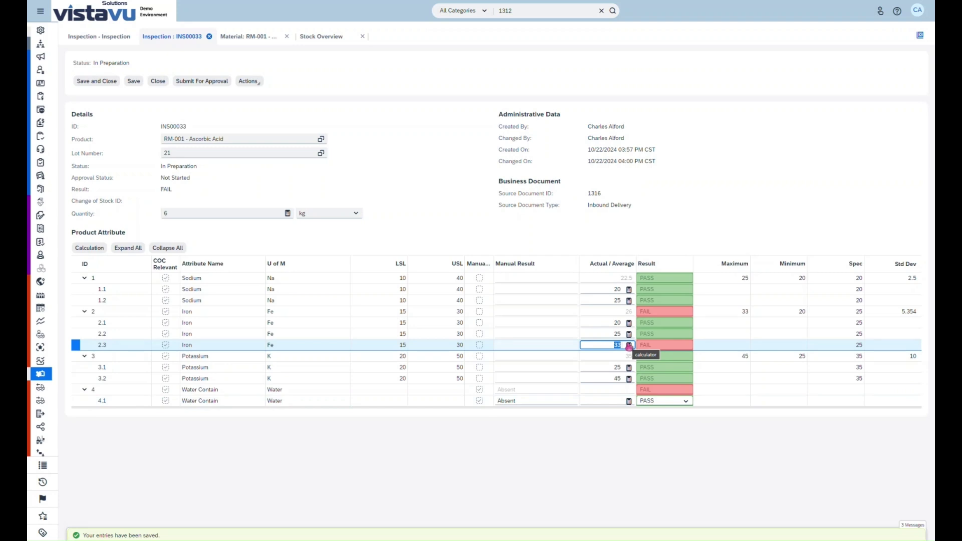
text(28)
click(133, 83)
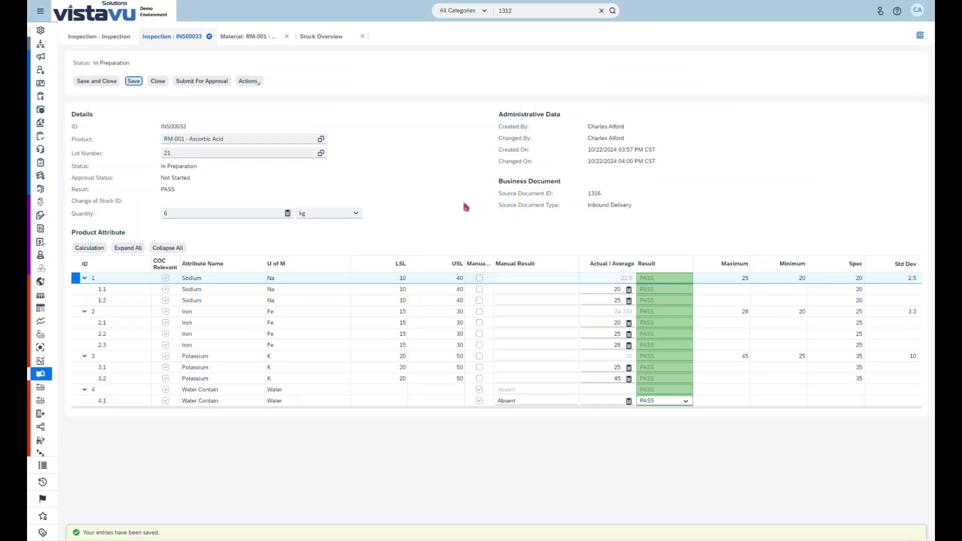
- Submit inspection INS00033 for approval and open the approver configuration for inspections
click(204, 84)
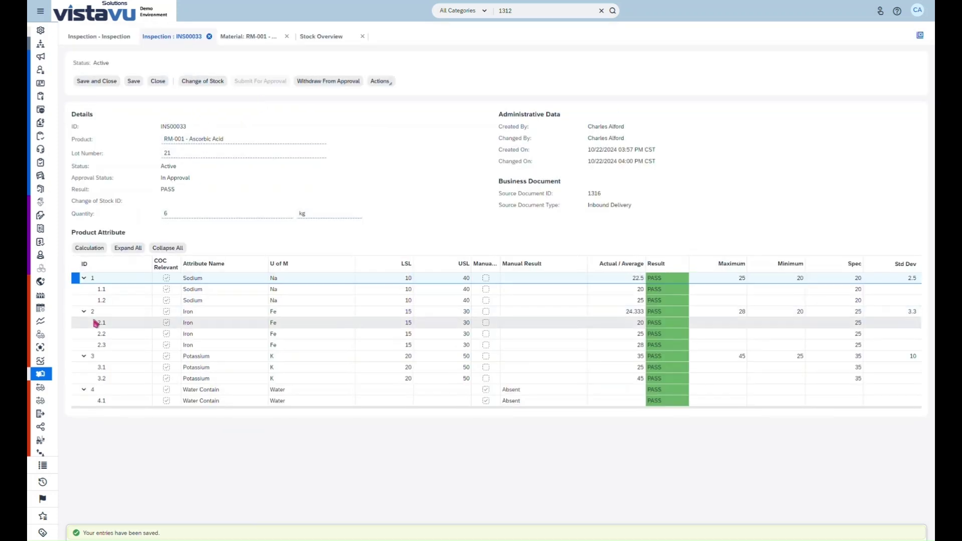
mouse_move(42, 375)
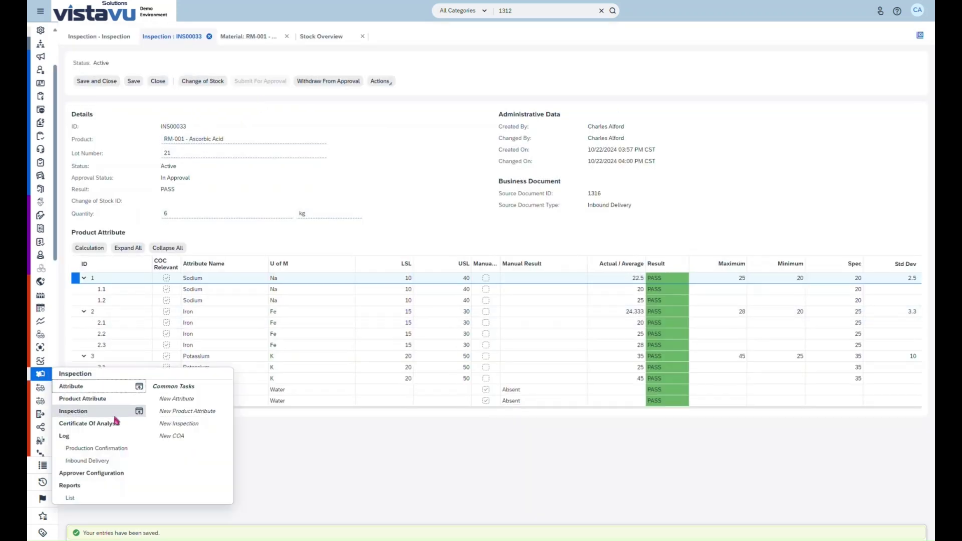
click(113, 474)
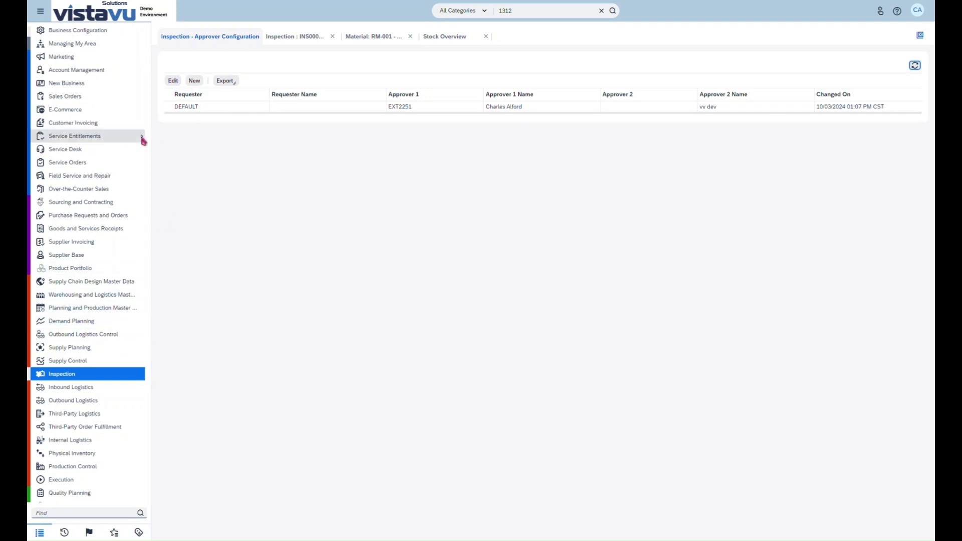
- Approve the inspection INS00033 task in the Home inbox with the Approve_APP3 action
scroll(128, 128, up, 1)
scroll(128, 127, up, 4)
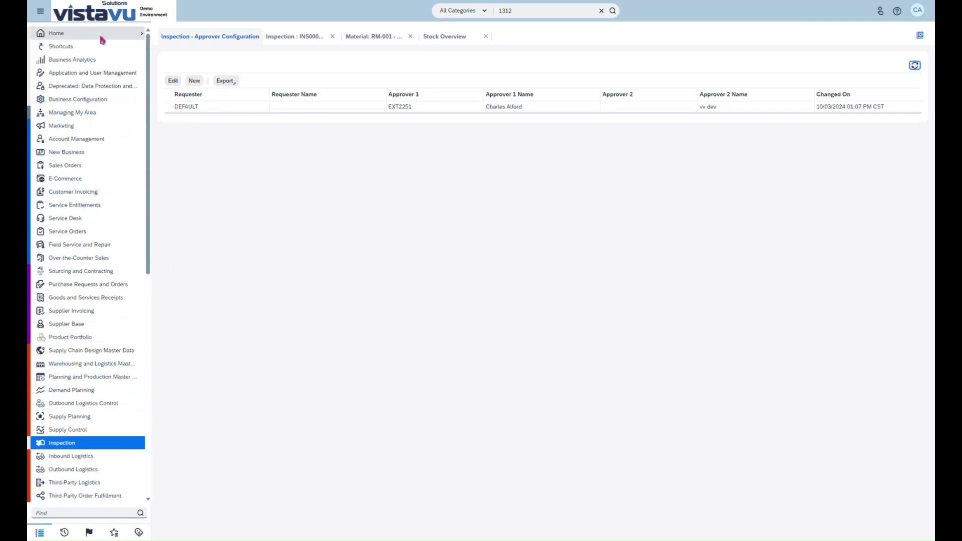
mouse_move(100, 36)
click(165, 70)
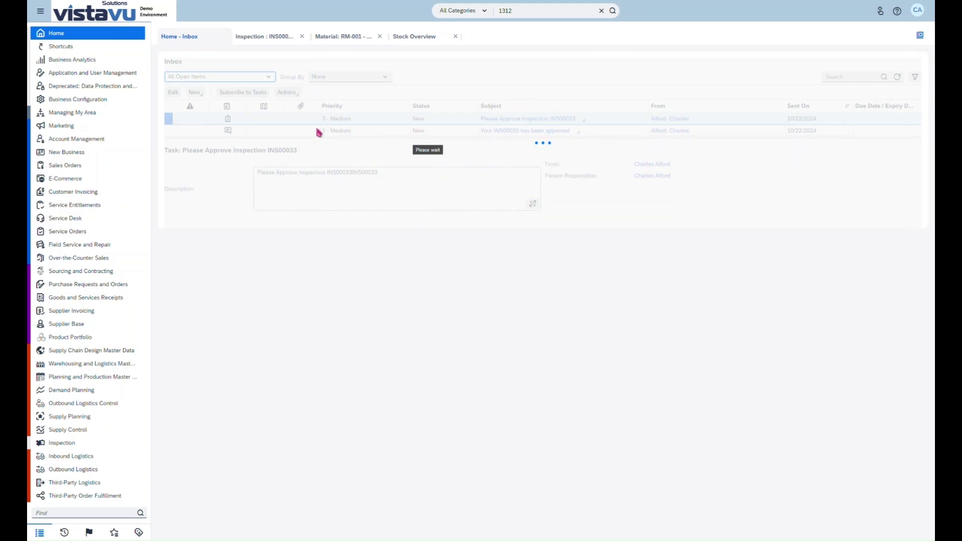
click(618, 125)
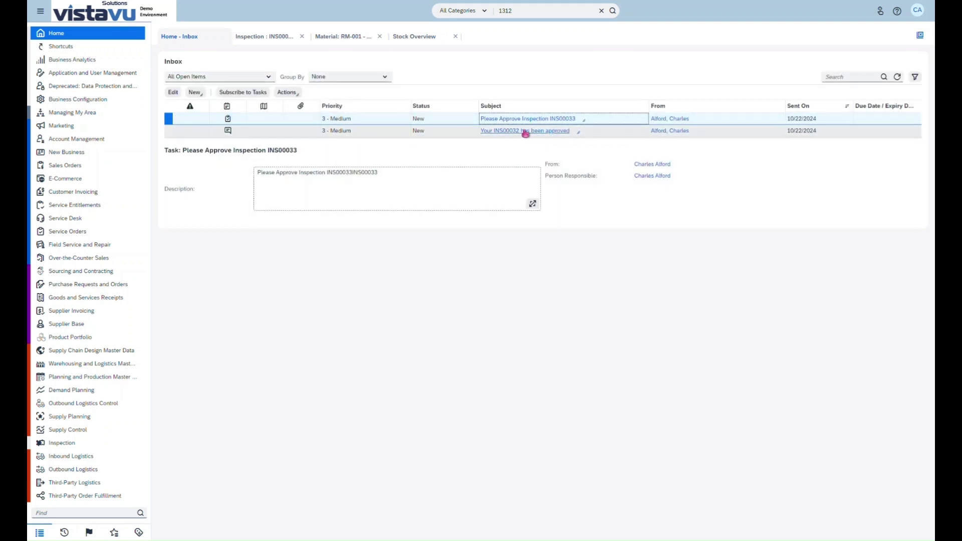
click(287, 96)
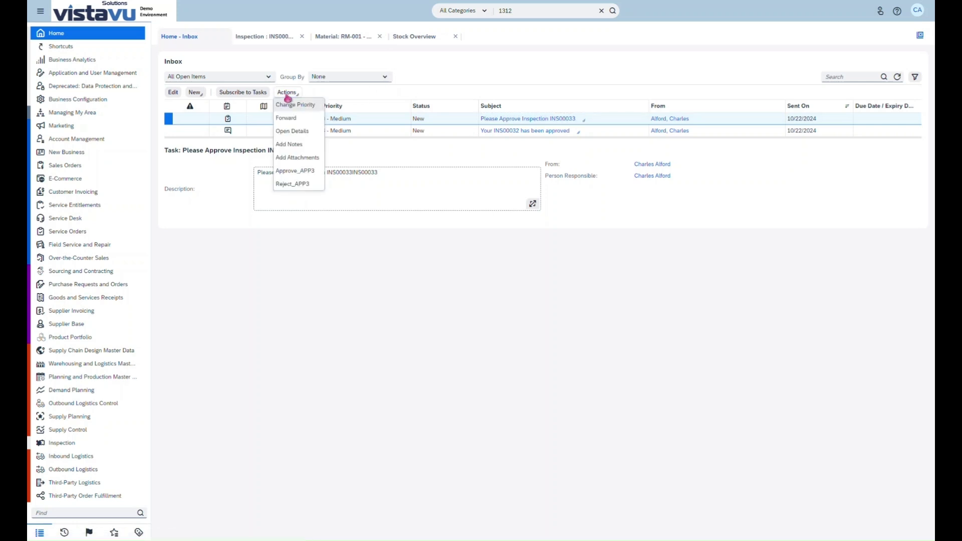
click(300, 171)
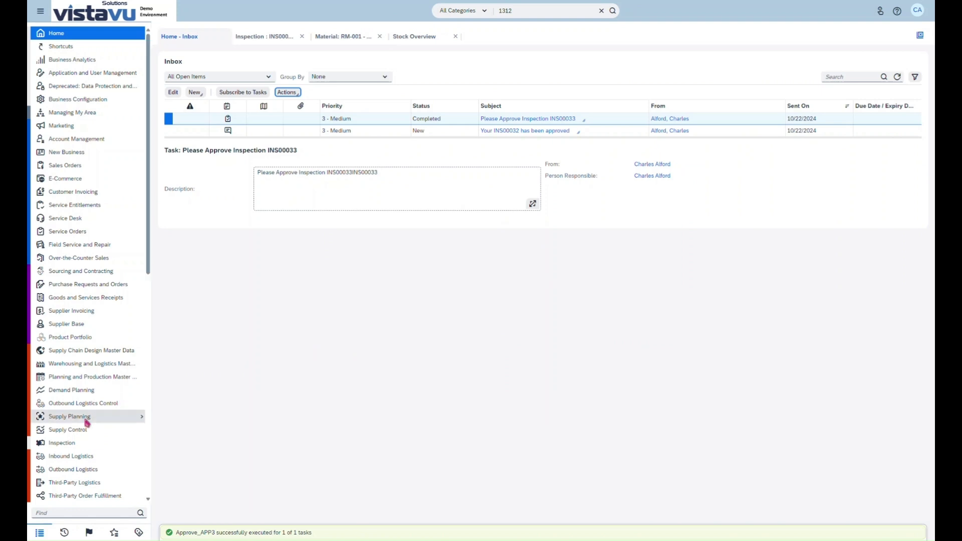
- Reopen inspection INS00033 from the inspection list and create its change of stock
mouse_move(71, 445)
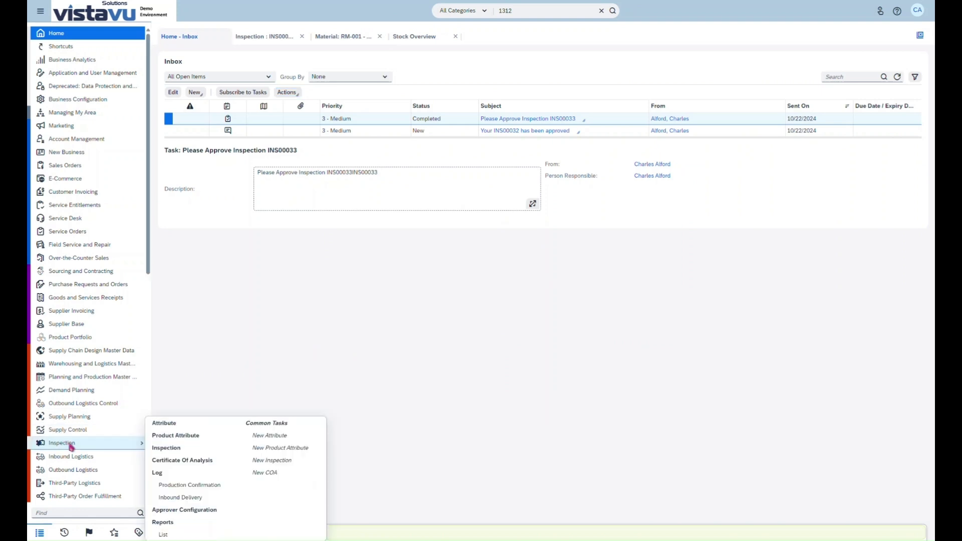
click(198, 448)
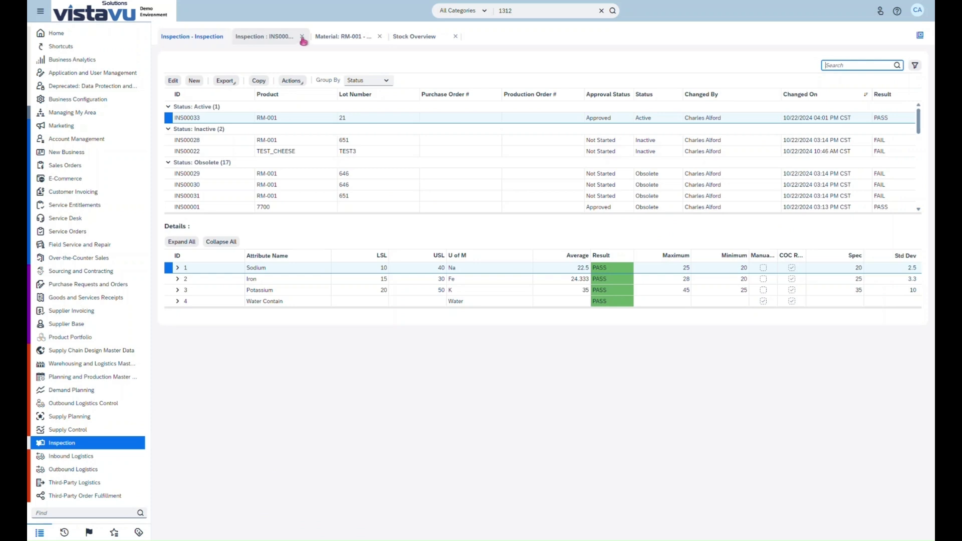
click(302, 36)
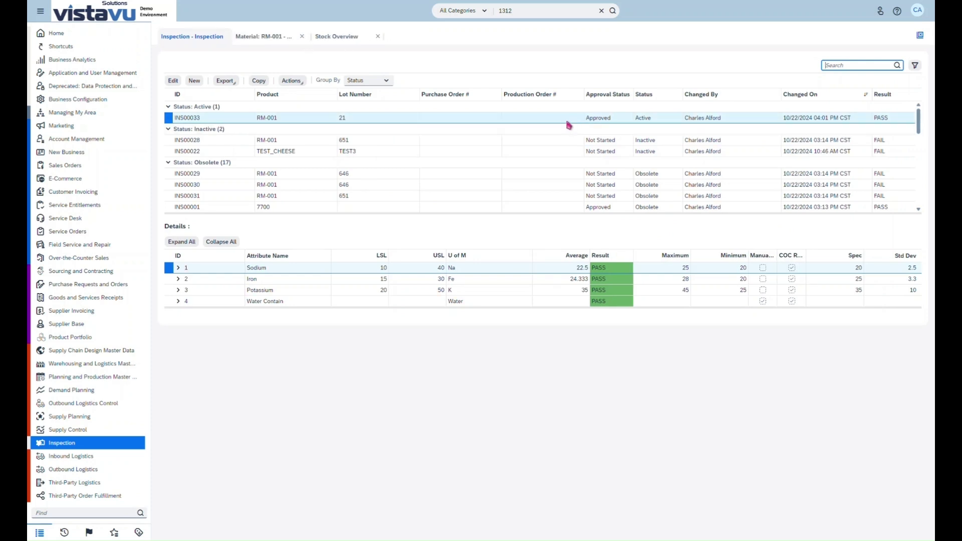
click(173, 81)
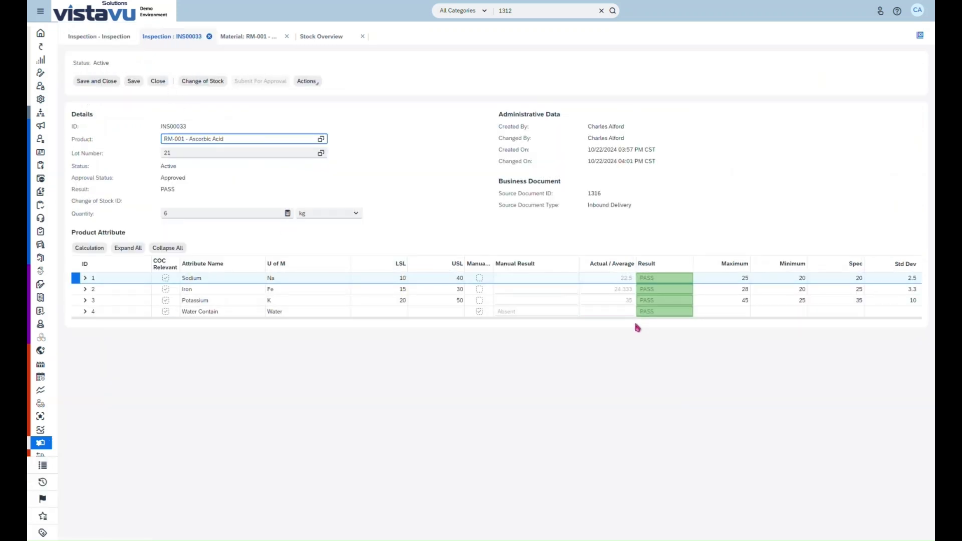
click(205, 82)
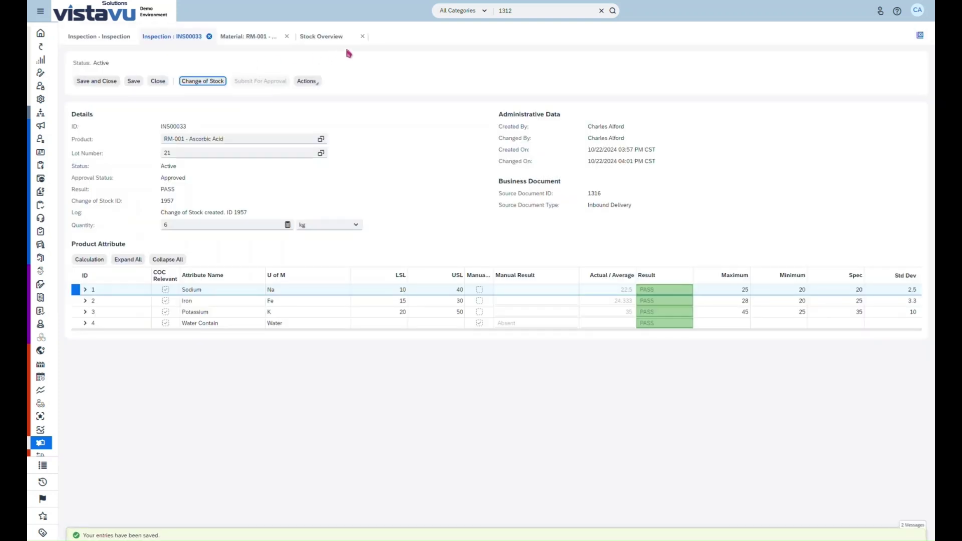
- Rerun the stock overview query for RM-001 to check lot 21's inspection flag, and close inspection INS00033
click(324, 39)
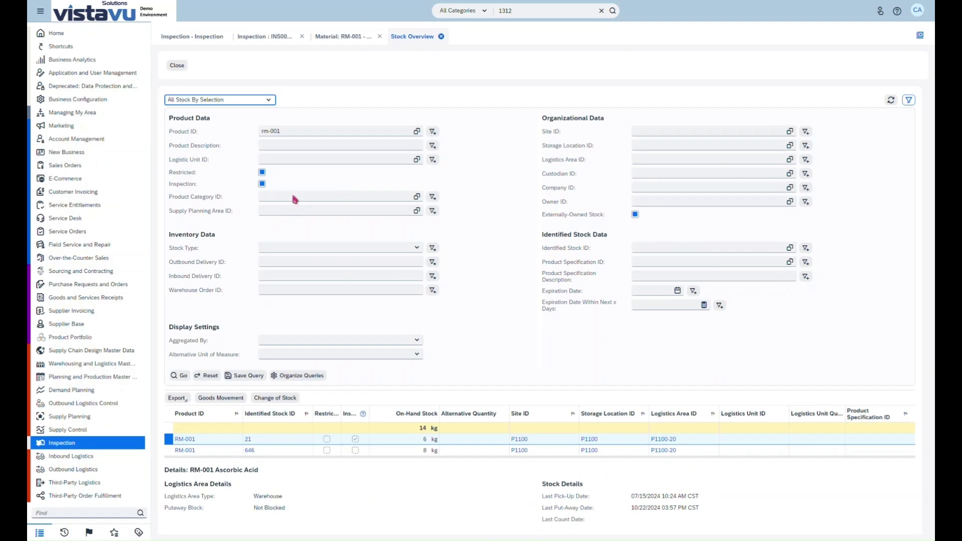
click(183, 375)
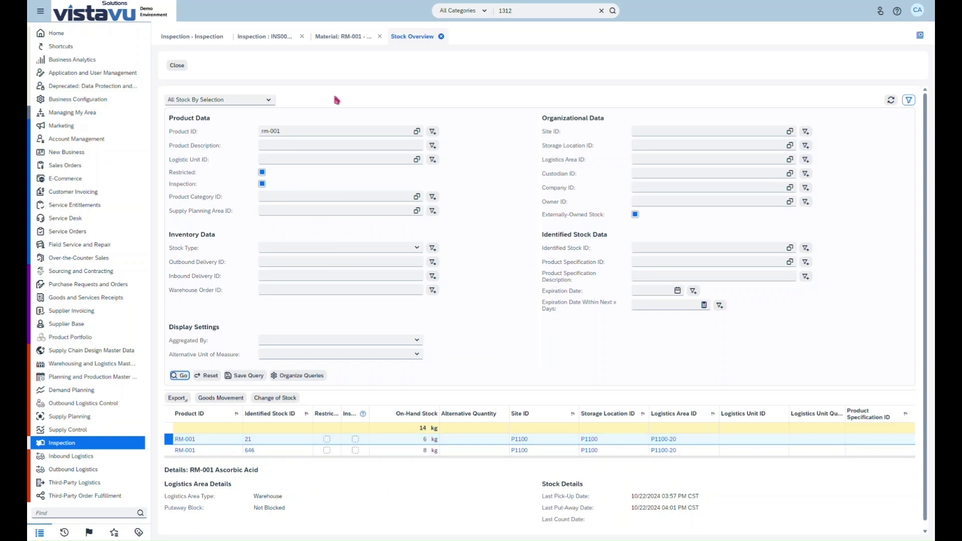
click(268, 37)
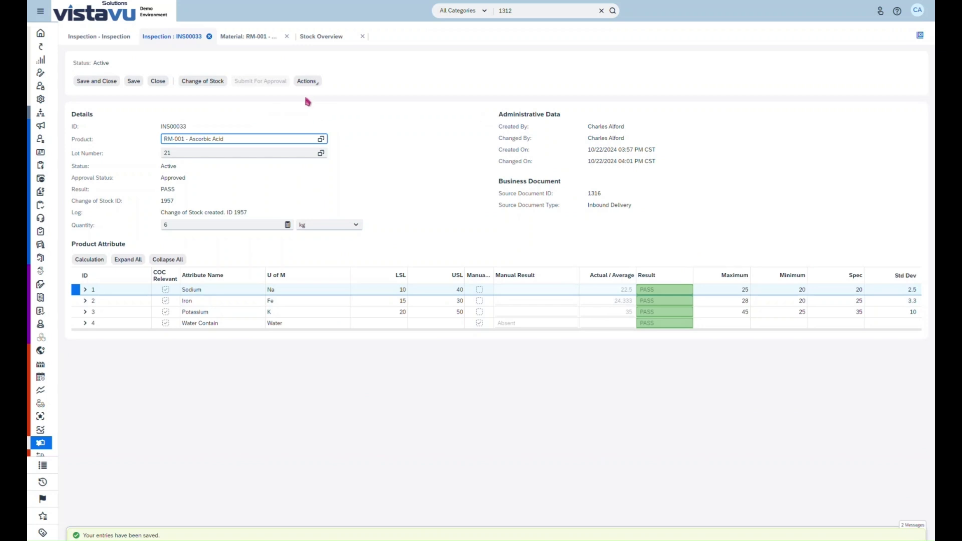
click(158, 80)
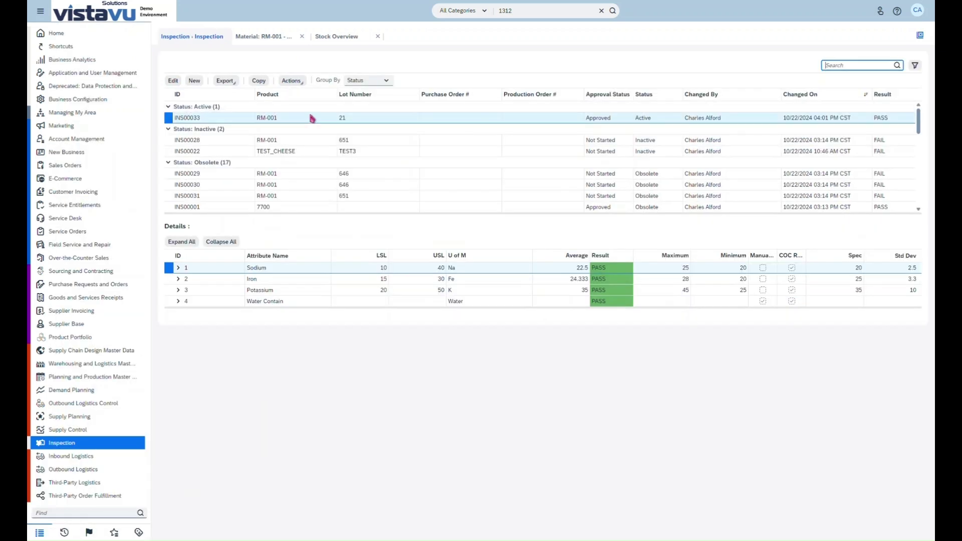
click(292, 81)
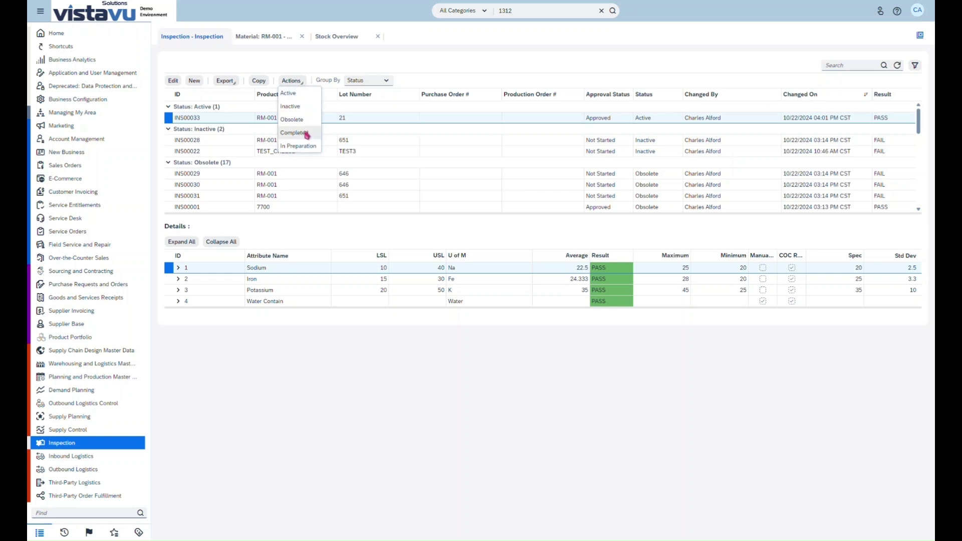
click(517, 68)
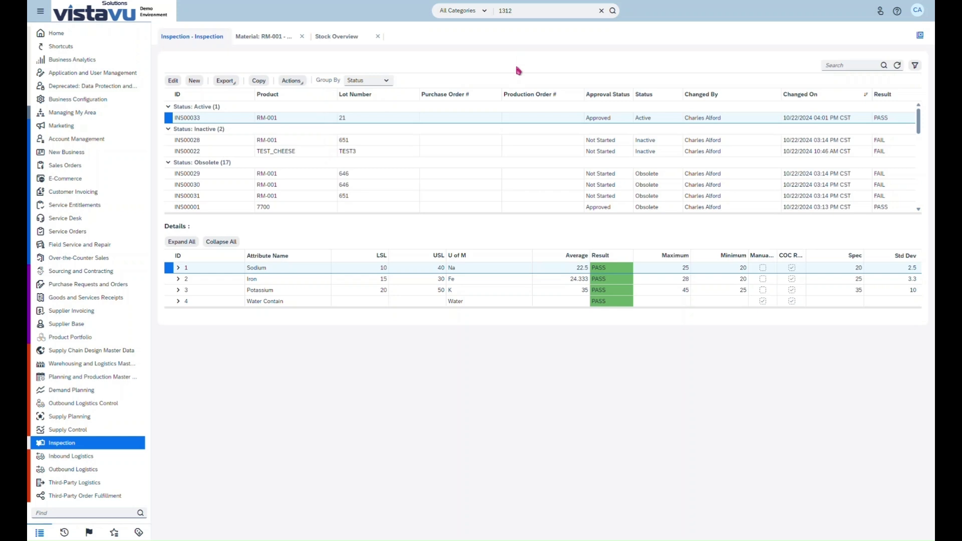